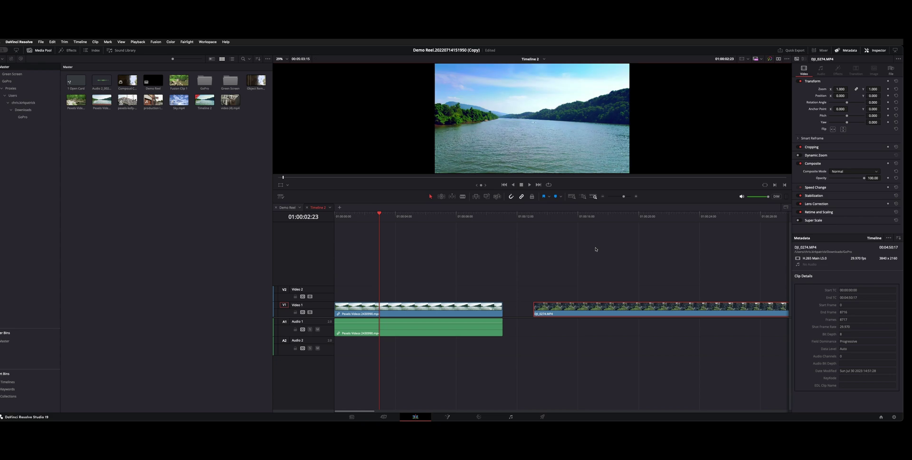
Examine the metadata of DJI_0274.MP4 and Pexels Videos 2430990.mp4 on the timeline, comparing codec, bit depth and frame rate
drag(407, 220, 392, 221)
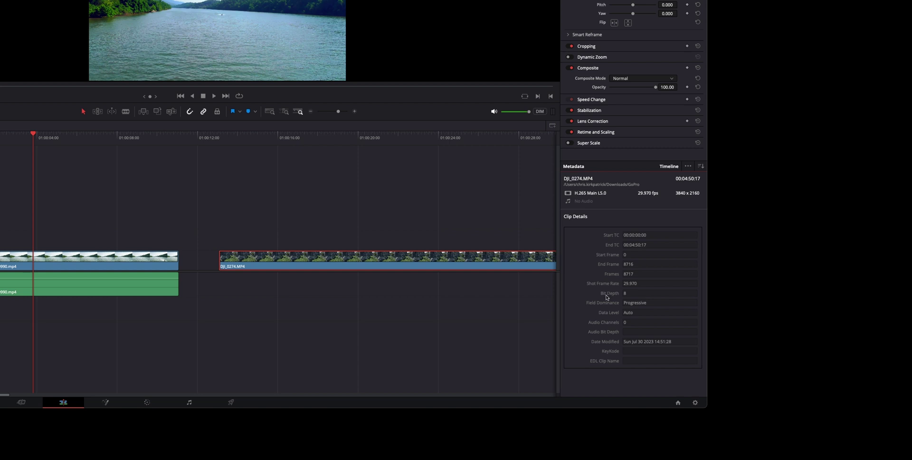
click(330, 135)
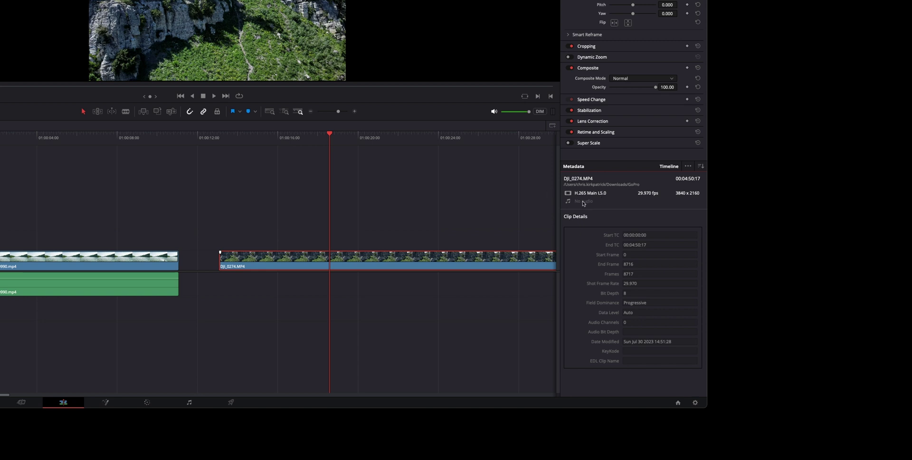
click(100, 135)
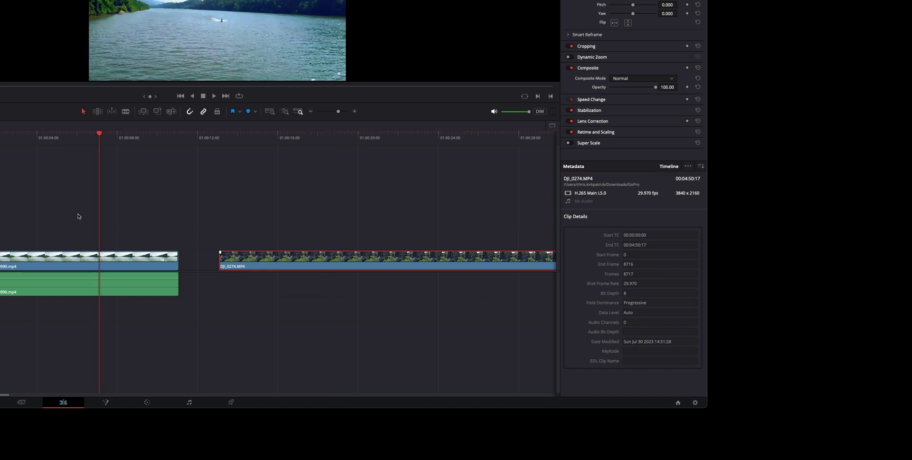
click(73, 263)
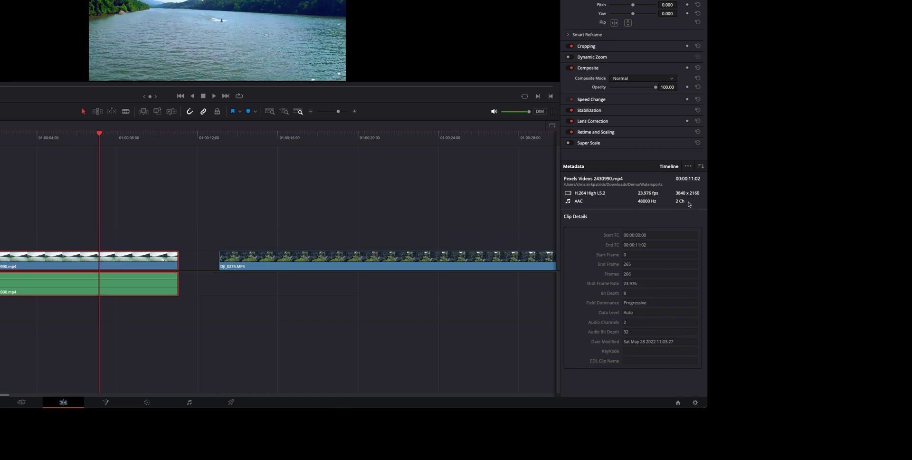
click(80, 144)
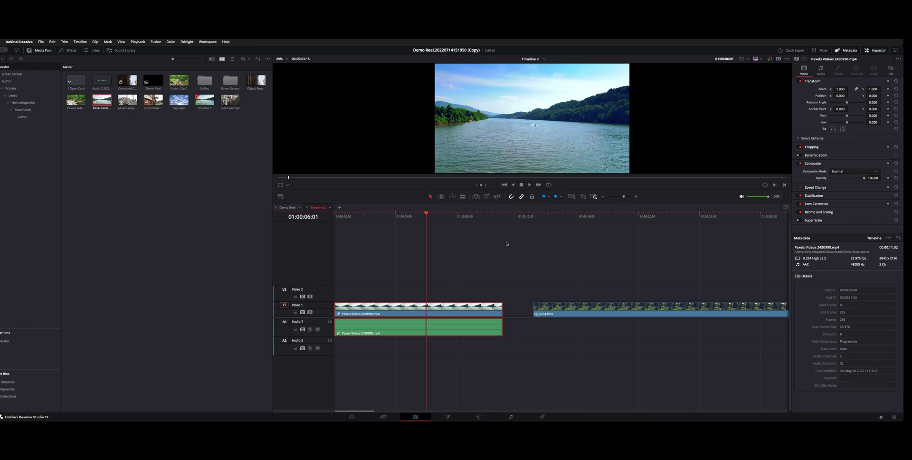
Bring the lake clip into the Color page and space out the Balance node and the node following it
key(shift+6)
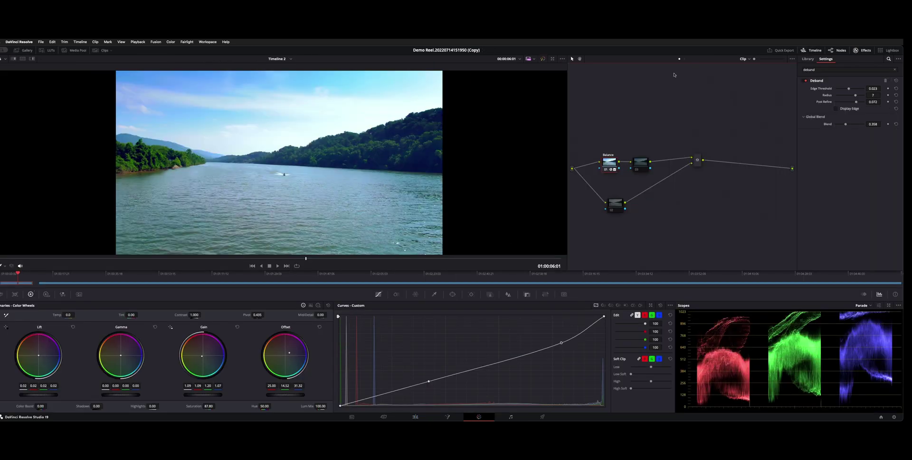
drag(611, 168, 607, 167)
key(super+d)
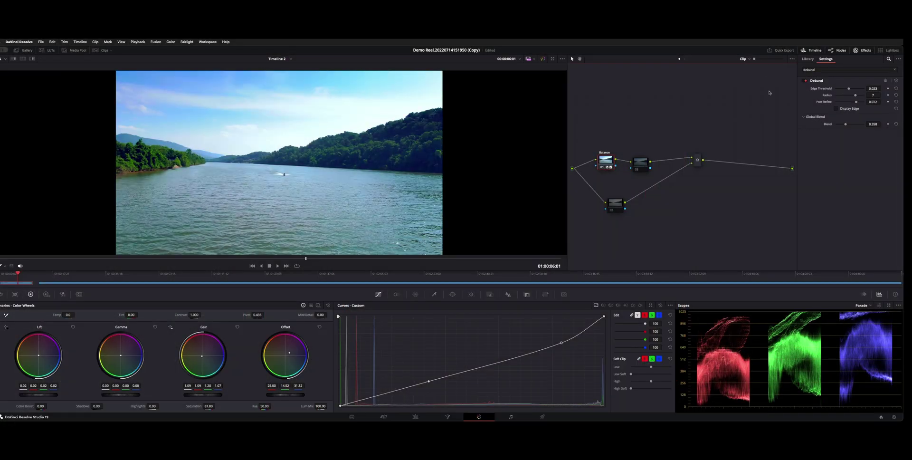
click(639, 164)
click(608, 162)
click(642, 162)
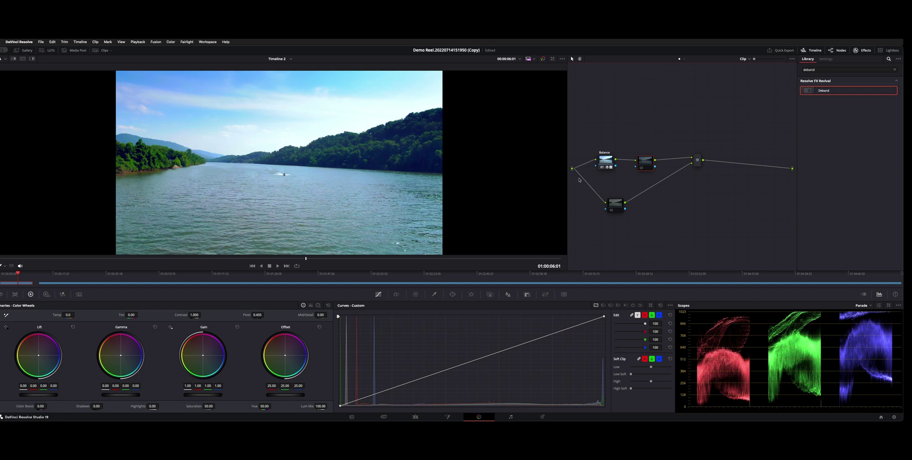
Reposition the lower parallel node and the parallel mixer to tidy the node graph
drag(612, 212, 601, 214)
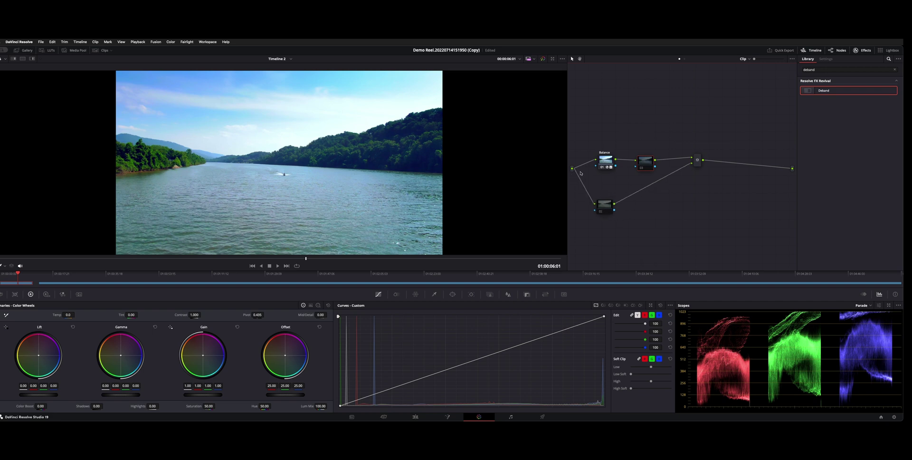
click(604, 207)
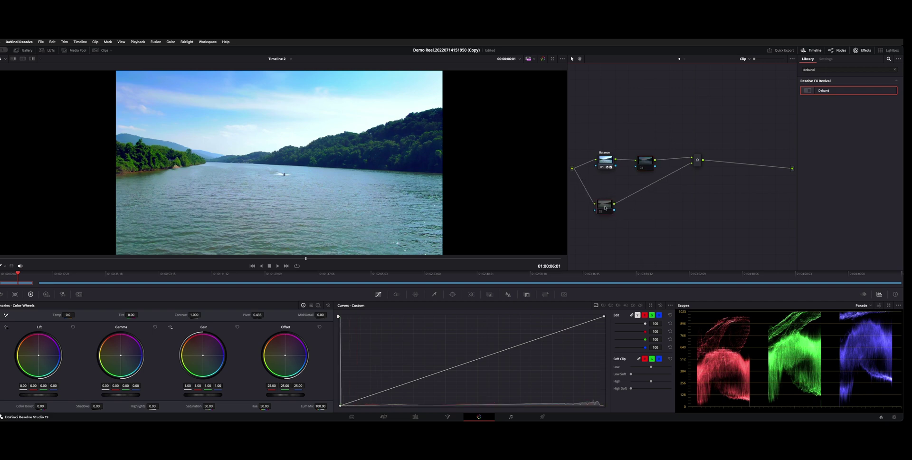
drag(698, 162, 696, 164)
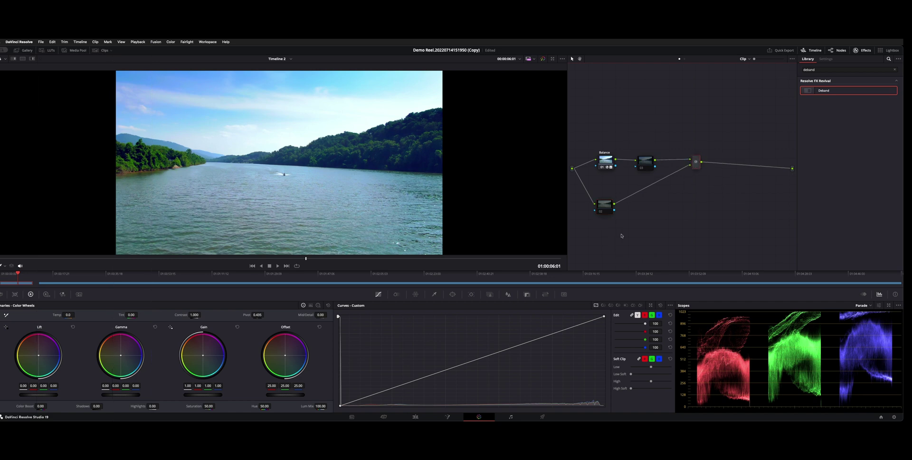
click(601, 210)
drag(603, 210, 609, 211)
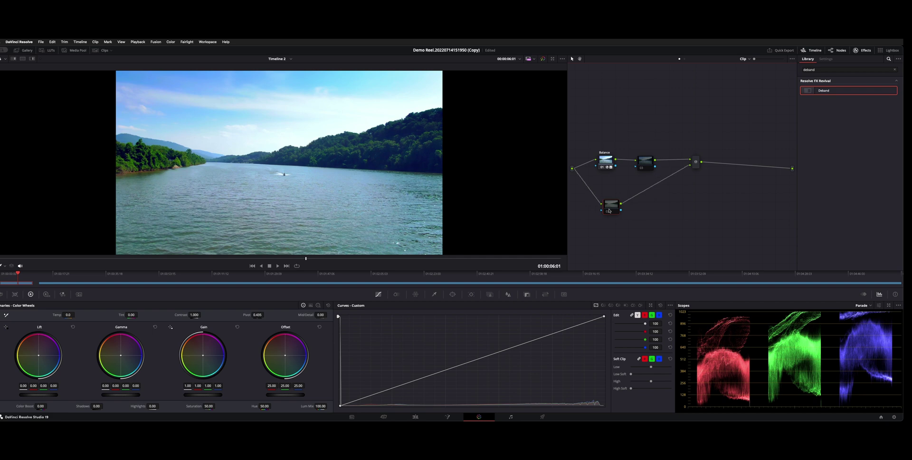
Disable the Balance node and make the lower parallel node the active one
click(612, 159)
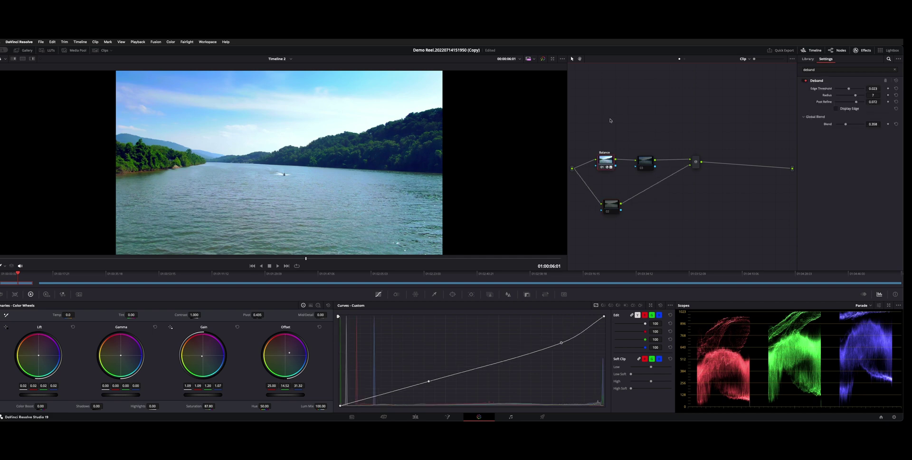
key(ctrl+d)
click(610, 207)
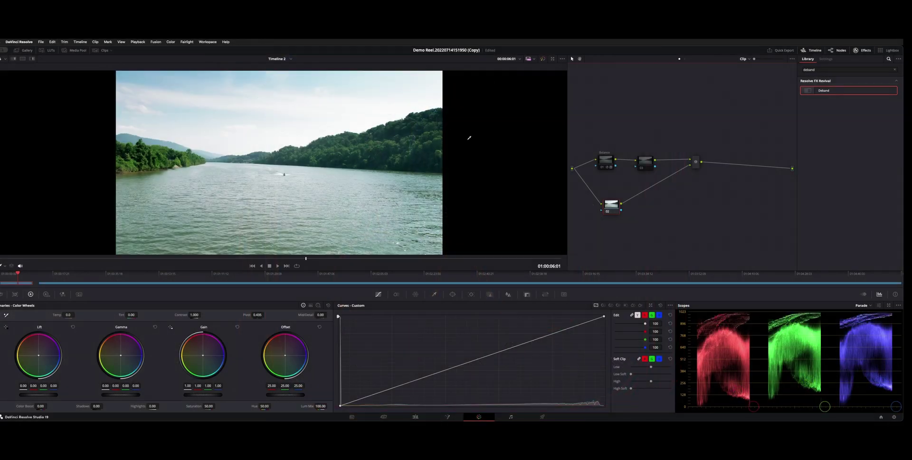
Qualify the blue of the sky on the lower node with the HSL qualifier, sampling the sky with the selection highlighted
click(436, 295)
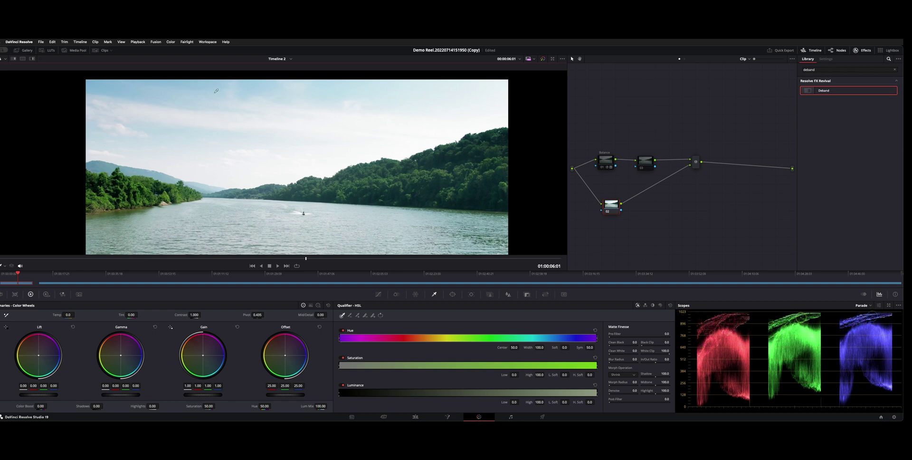
click(192, 93)
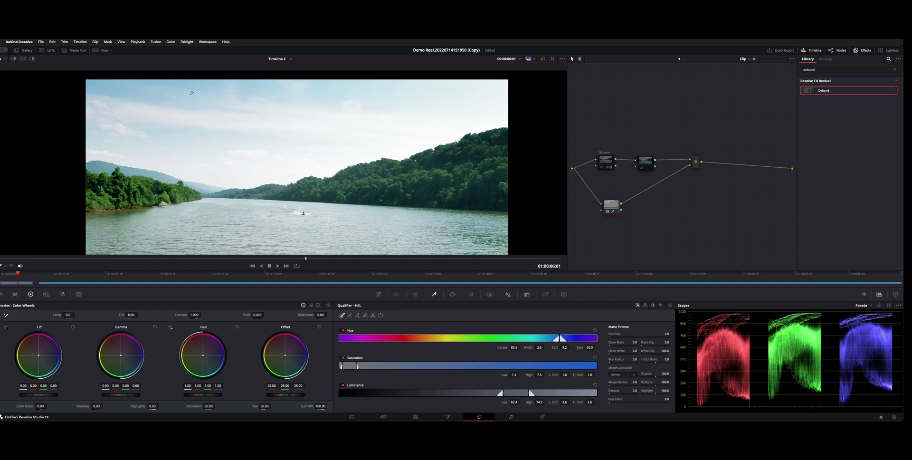
key(shift+h)
click(170, 87)
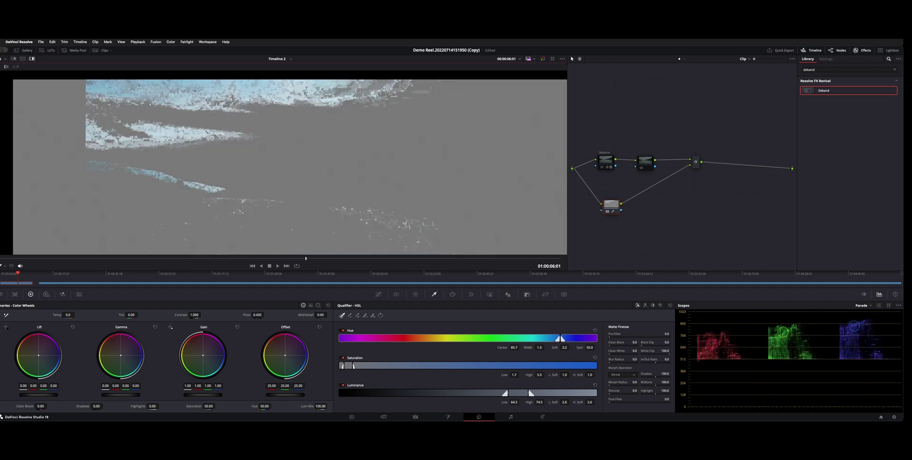
click(108, 84)
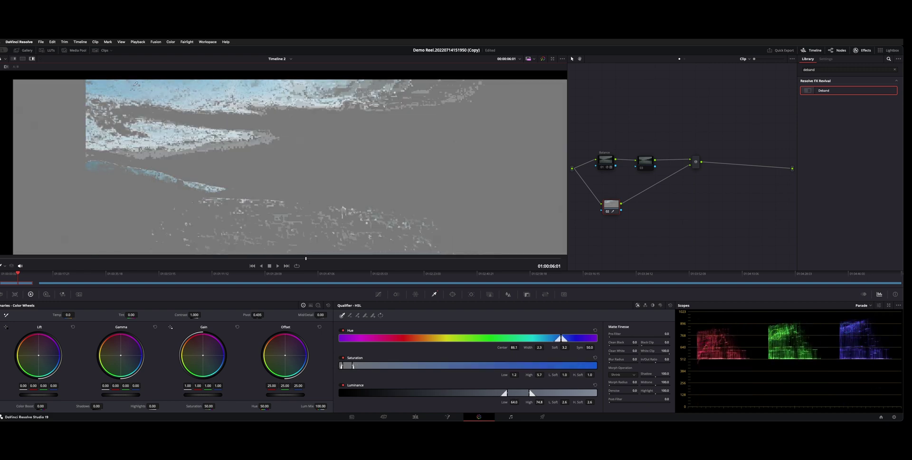
drag(97, 86, 213, 92)
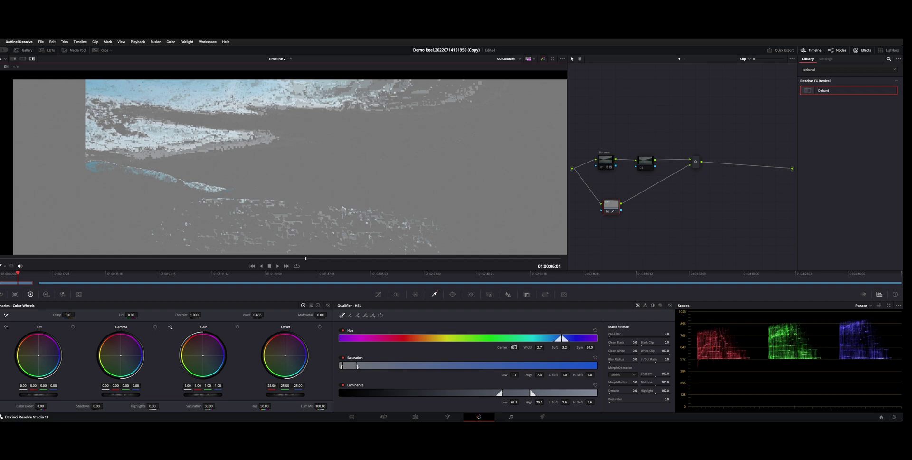
Widen the qualifier's hue range to a width of 7.7 around a center of 86.1 and increase its softness
drag(515, 347, 514, 347)
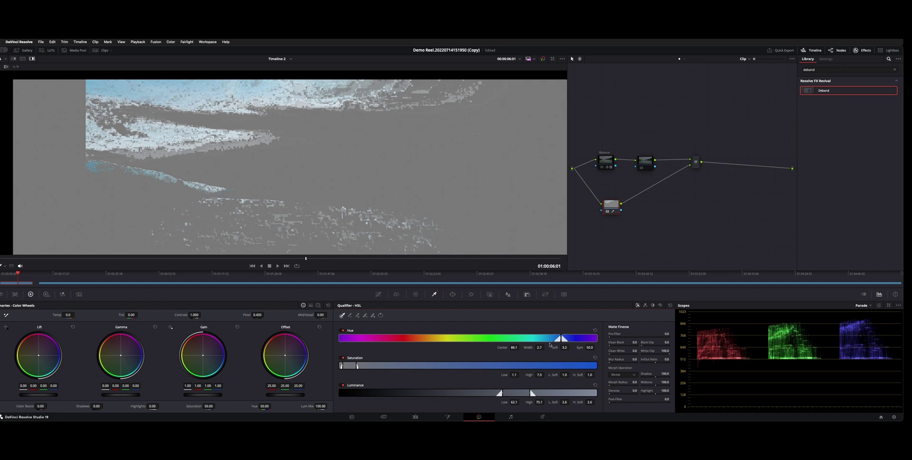
drag(545, 347, 545, 347)
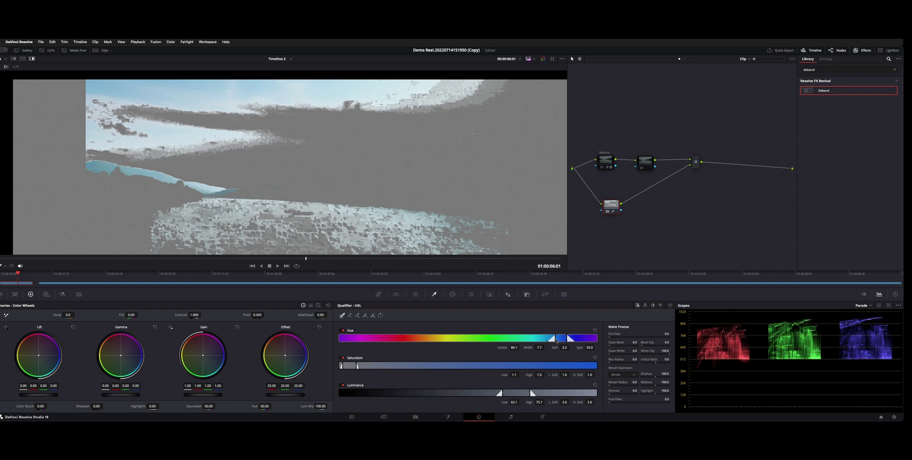
key(ctrl+s)
drag(564, 347, 587, 347)
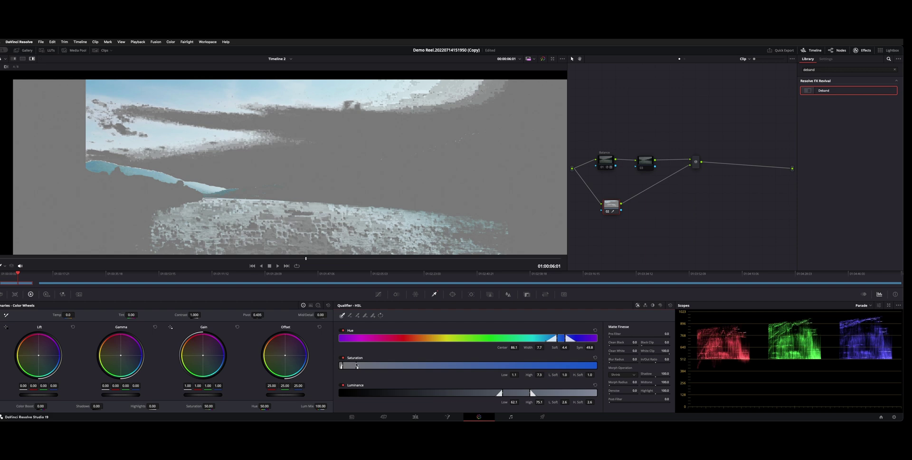
Set the qualifier's saturation range to 1.0–11.1 and its luminance range to 65.5–72.9, with softened edges
drag(348, 365, 349, 366)
drag(515, 375, 539, 375)
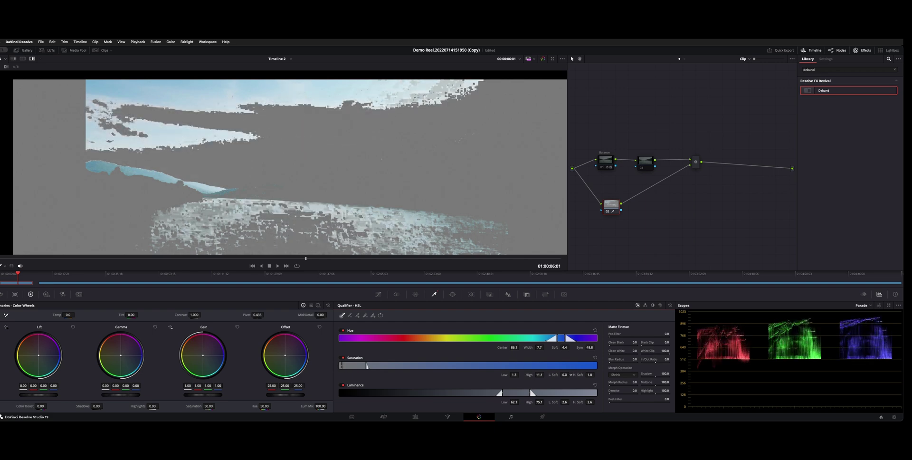
drag(568, 375, 597, 375)
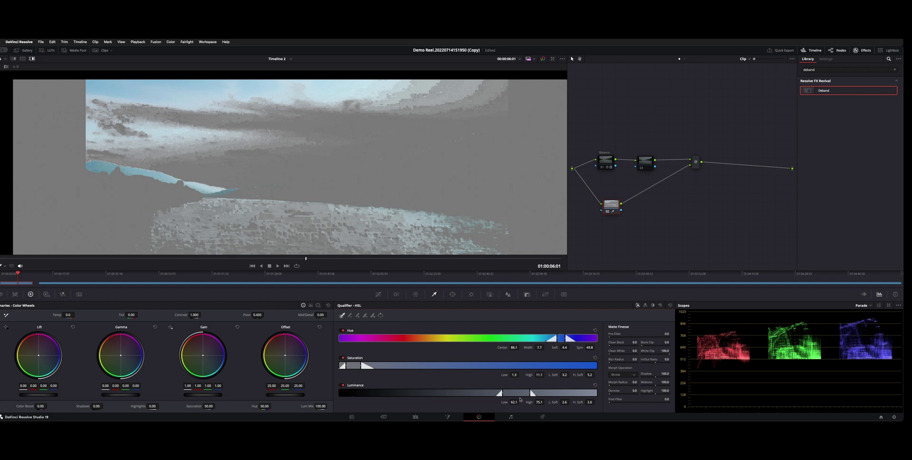
drag(514, 402, 589, 401)
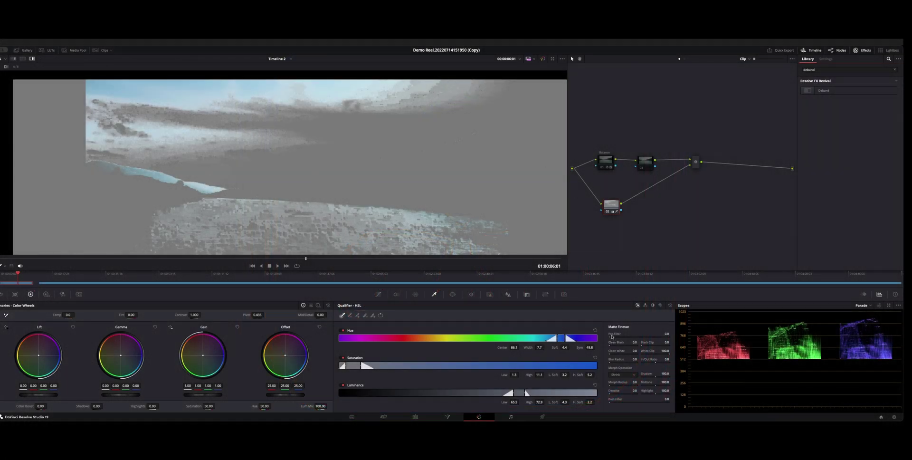
Refine the sky matte with pre-filter, clean black and white, blur radius 13.4, denoise, post-filter 4.3 and highlight 113.2, then turn off highlighting
drag(615, 337, 614, 346)
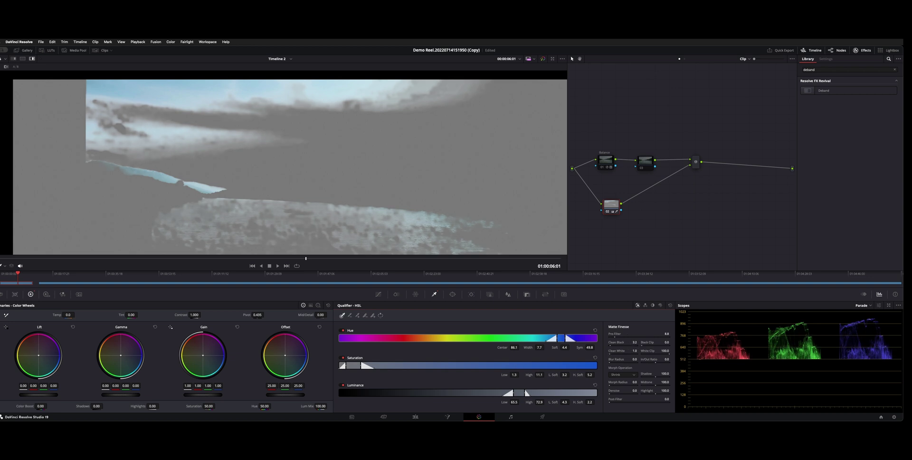
drag(634, 350, 633, 351)
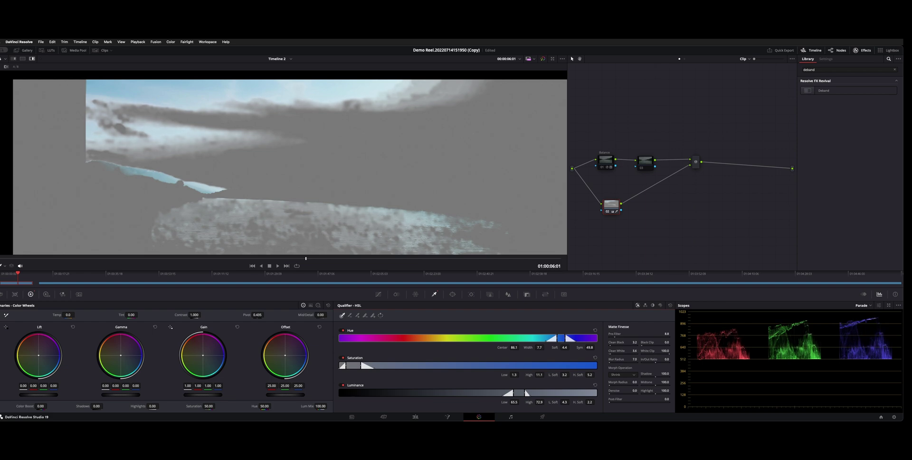
drag(634, 359, 636, 359)
drag(666, 399, 670, 399)
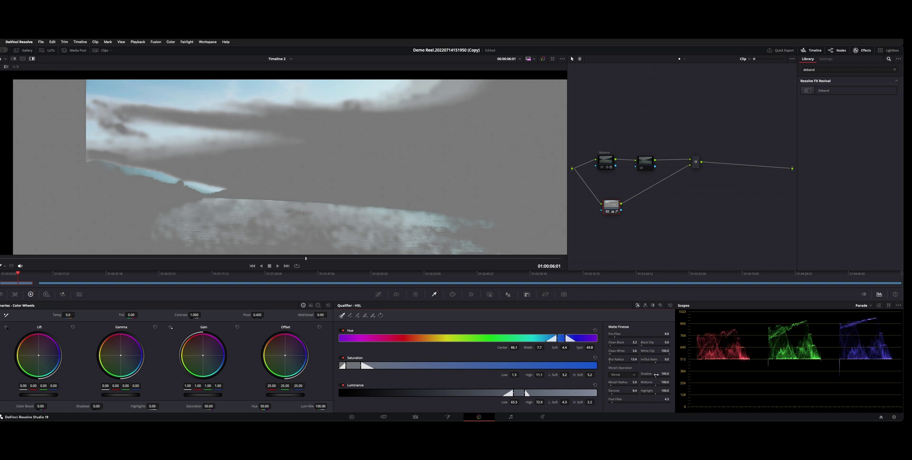
mouse_move(665, 391)
mouse_down()
mouse_move(654, 390)
mouse_move(665, 391)
mouse_up()
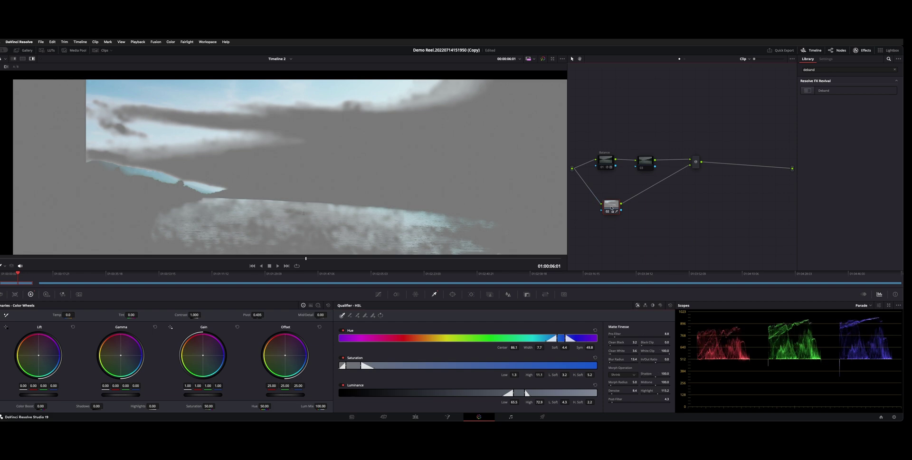
key(shift+h)
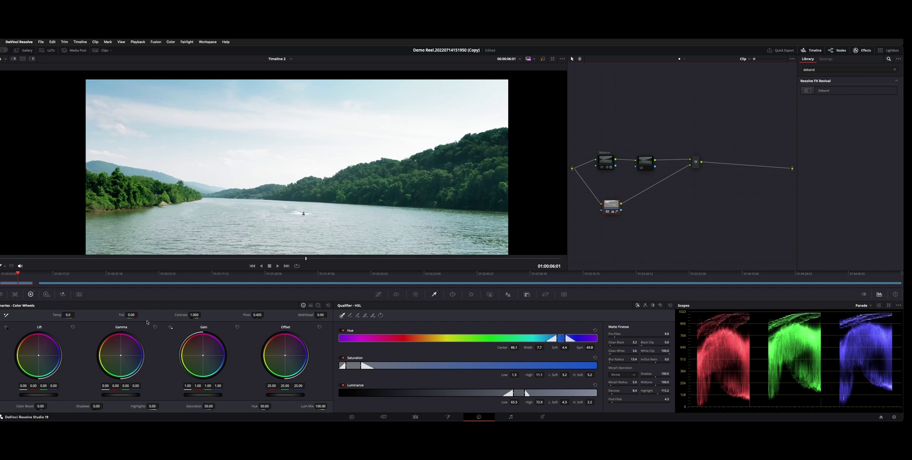
Shift the qualified sky's gamma toward blue, to about -0.07 red, 0.01 green and 0.21 blue, and check the affected area with highlighting
drag(124, 356, 131, 362)
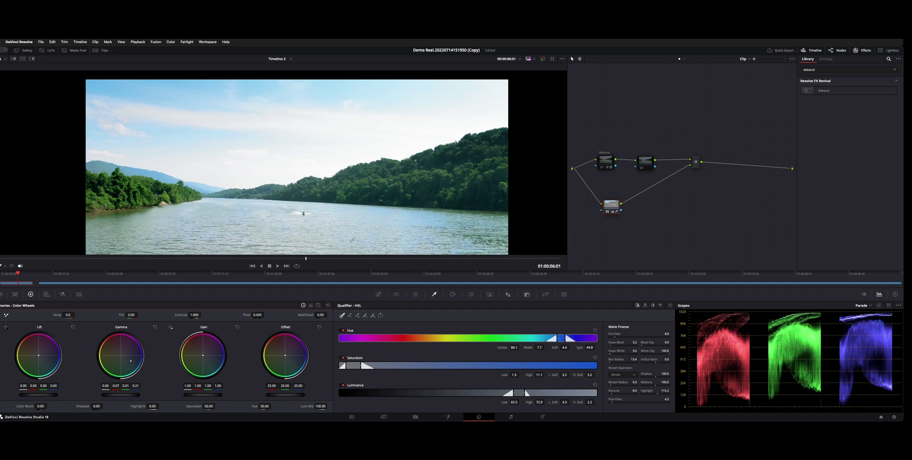
key(shift+h)
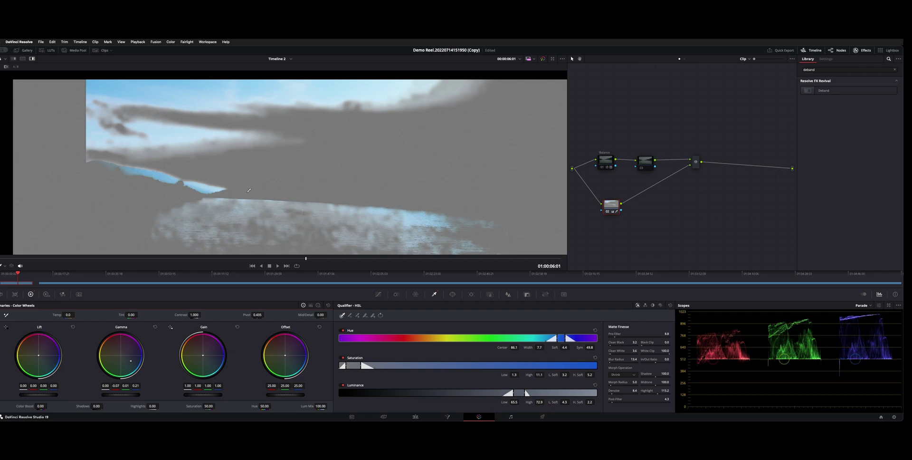
key(shift+h)
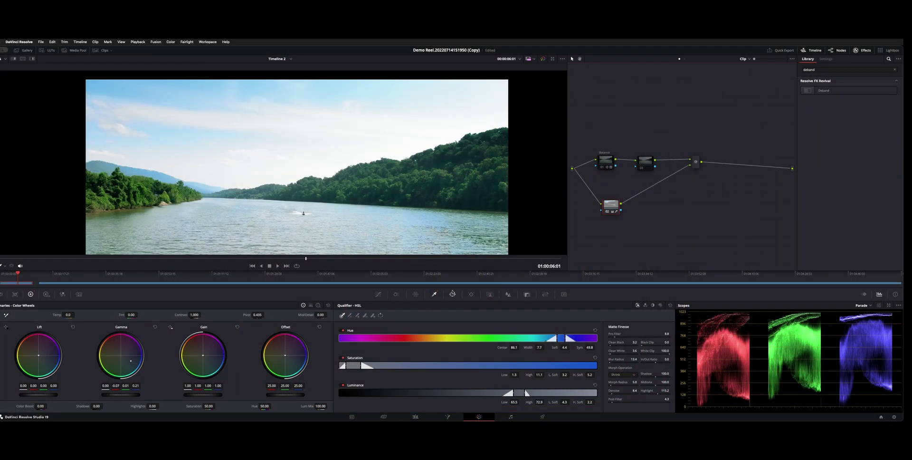
Add a gradient window to the parallel sky node at pan 47.25, tilt 54.72, rotated -3.68 with softness 2.25, checking it with highlighting
click(452, 294)
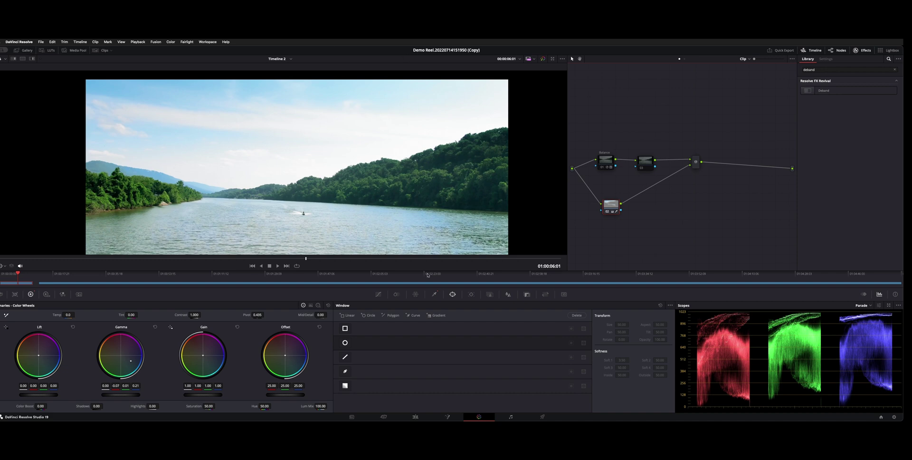
click(346, 386)
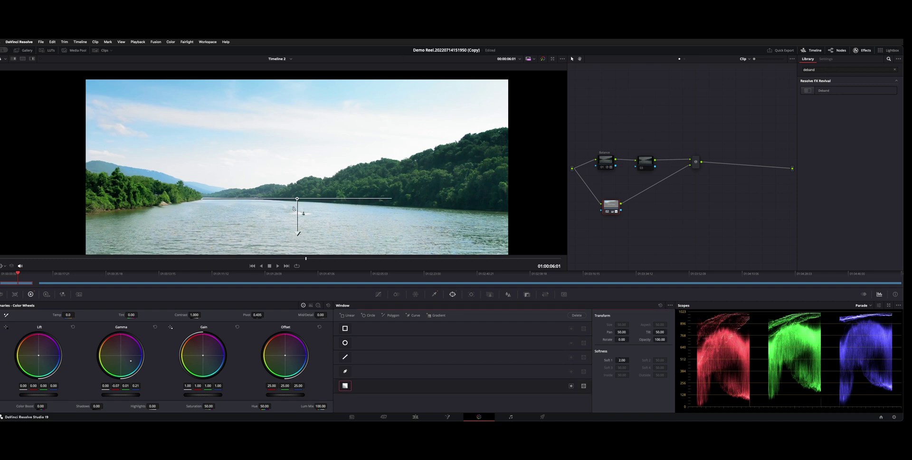
key(shift+h)
drag(359, 200, 324, 134)
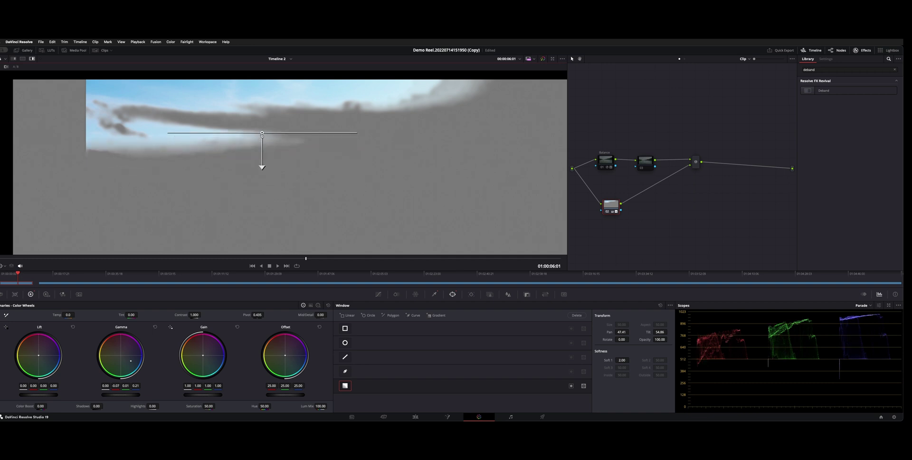
drag(261, 167, 262, 174)
key(shift+h)
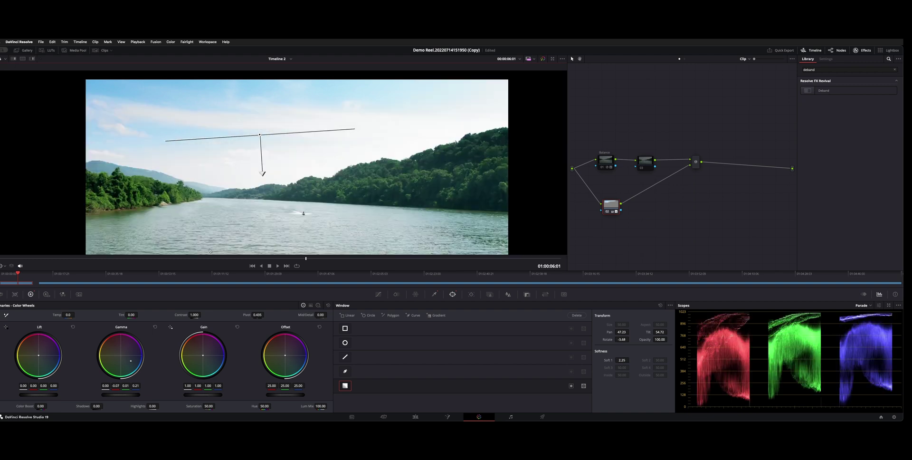
Compare the image with and without the parallel sky node by switching the node off and on repeatedly
key(super+d)
key(super+d)
key(super+d)
key(super+d)
key(super+d)
key(super+d)
Set the Balance node's saturation to 70
click(599, 165)
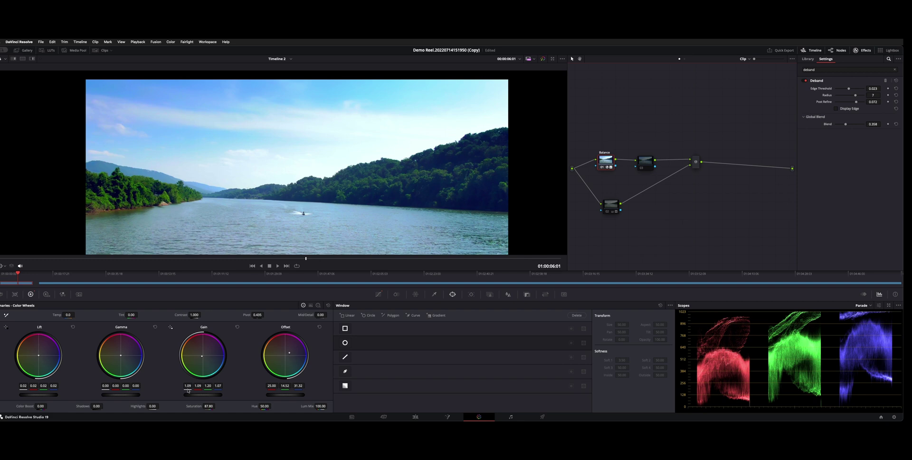
drag(211, 406, 192, 403)
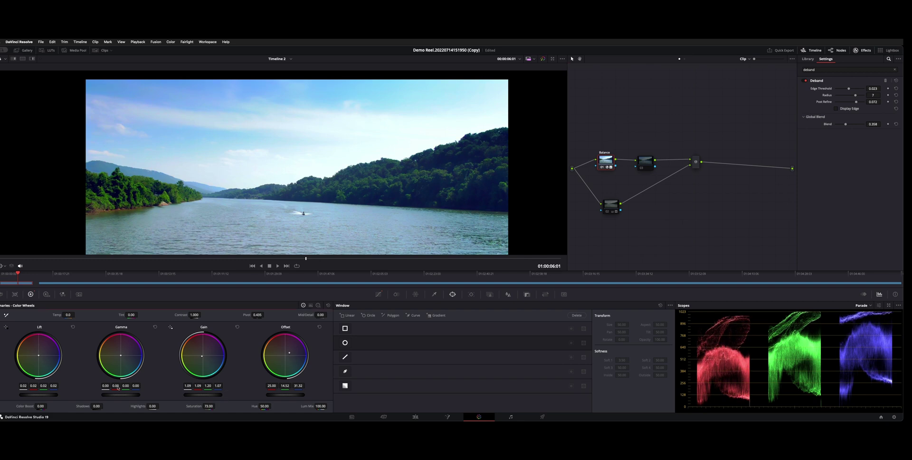
Sample the deep blue upper sky with the HSL qualifier on the node after Balance, with highlighting turned on
click(639, 167)
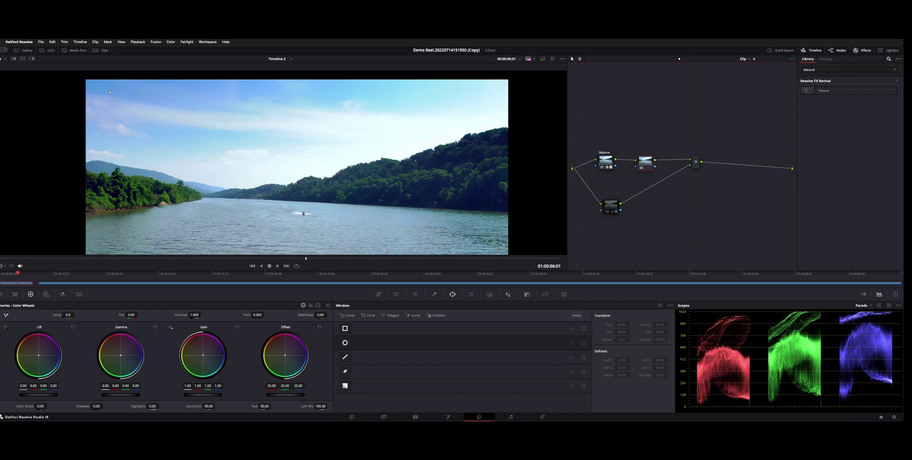
click(434, 294)
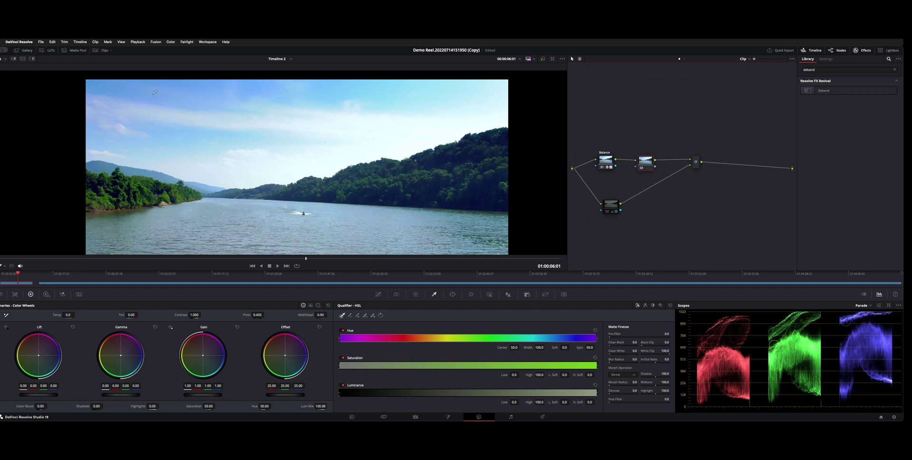
drag(163, 109, 167, 117)
scroll(168, 115, left, 1)
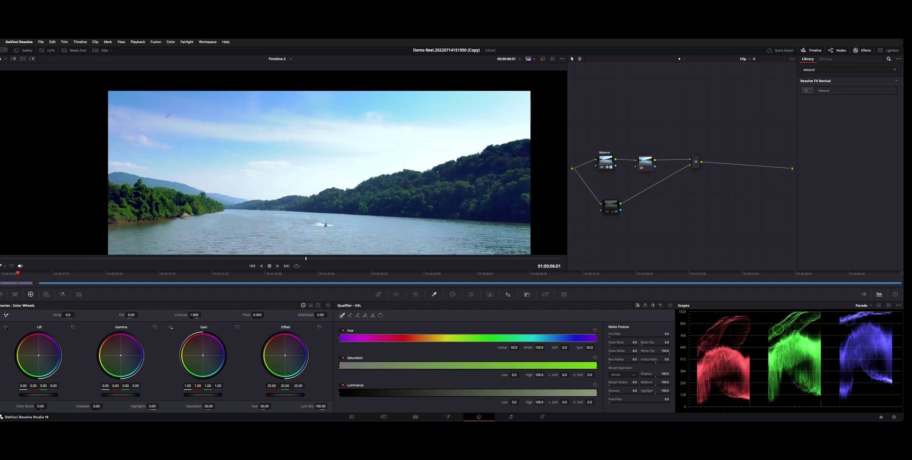
scroll(168, 115, up, 5)
scroll(169, 115, up, 2)
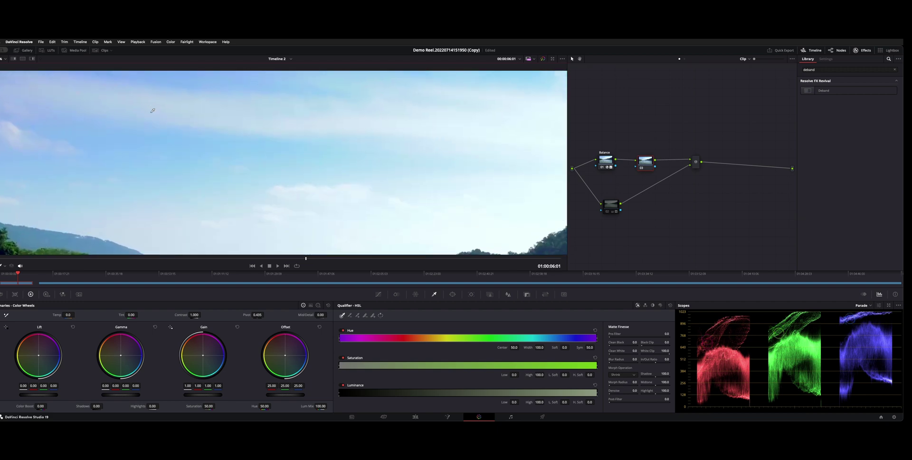
scroll(147, 102, down, 5)
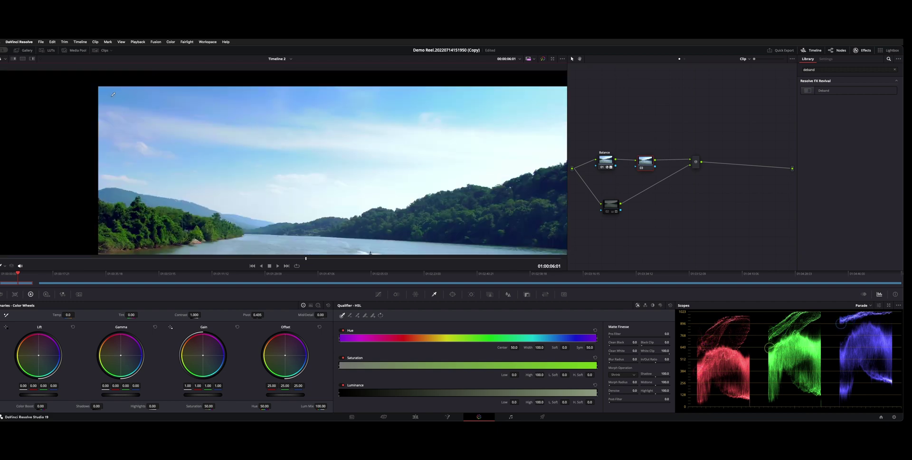
click(142, 90)
key(shift+h)
click(131, 91)
click(323, 111)
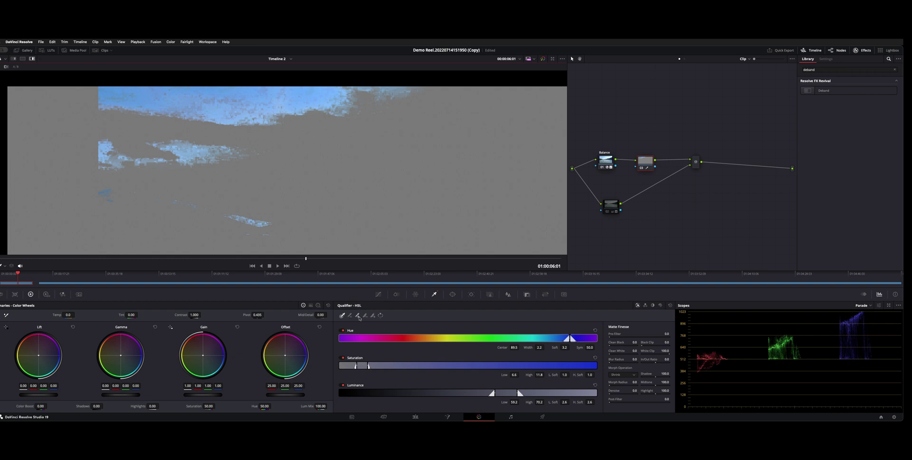
Add more sky tones to the qualifier, soften it, and set its saturation range to 4.9–12.3 with low softness 5.0
click(357, 316)
click(207, 91)
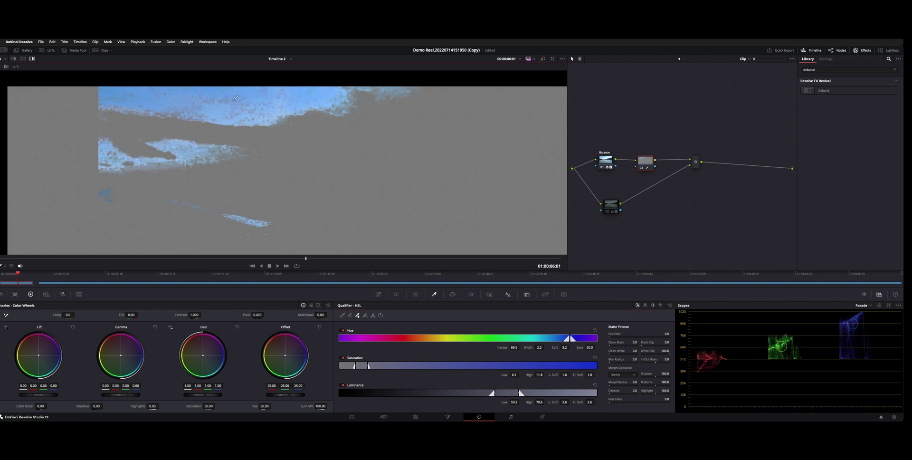
click(373, 315)
drag(514, 374, 570, 375)
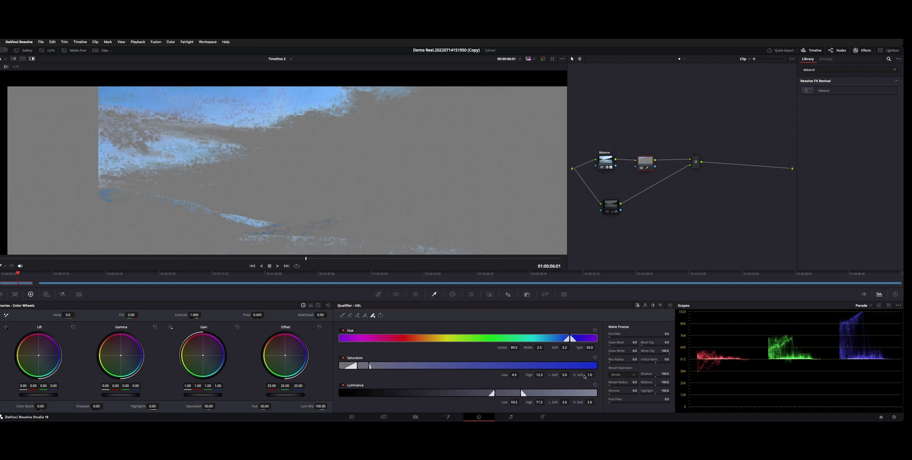
Set the qualifier's hue center to 90.5, width 4.9 and softness 7.7, and widen its luminance range up to 77.4
drag(539, 347, 585, 348)
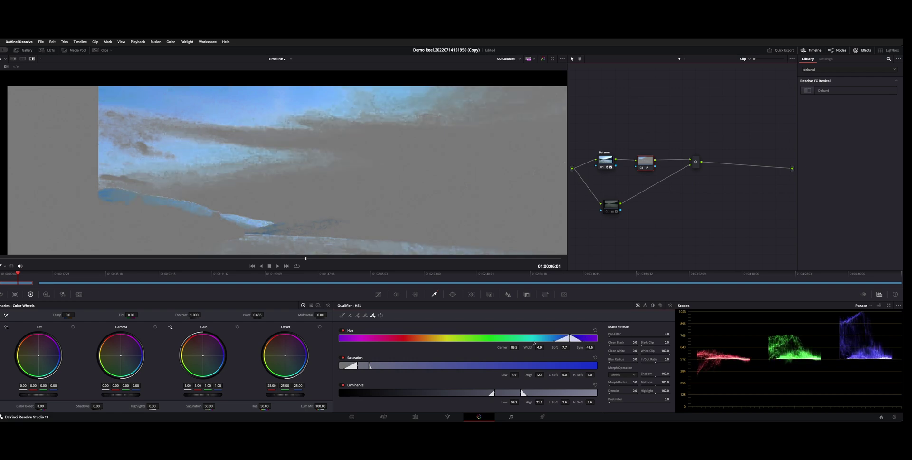
drag(514, 347, 521, 348)
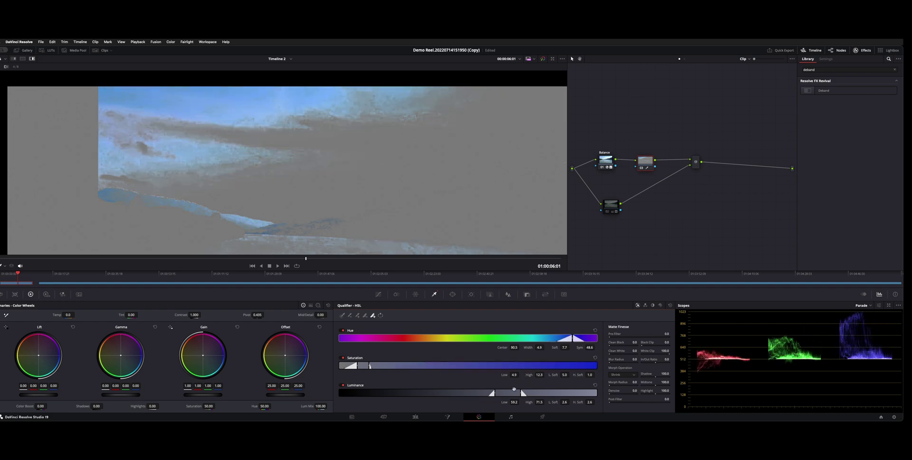
drag(520, 401, 585, 404)
Refine the sky matte with pre-filter 0.4, clean black 1.8, clean white 3.2 and denoise 7.9
drag(667, 334, 677, 334)
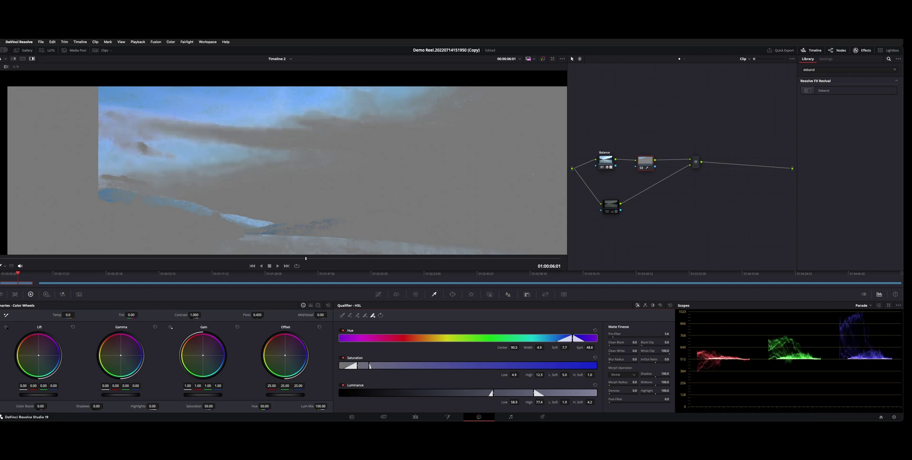
drag(666, 334, 595, 330)
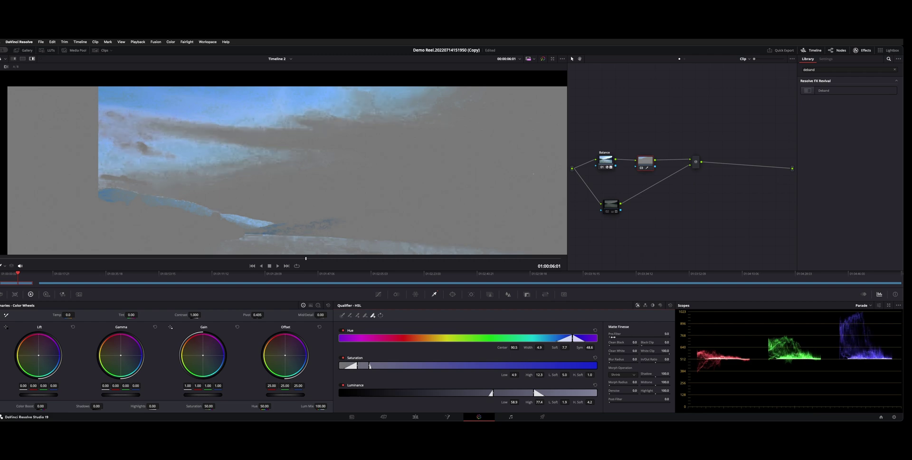
drag(667, 333, 678, 334)
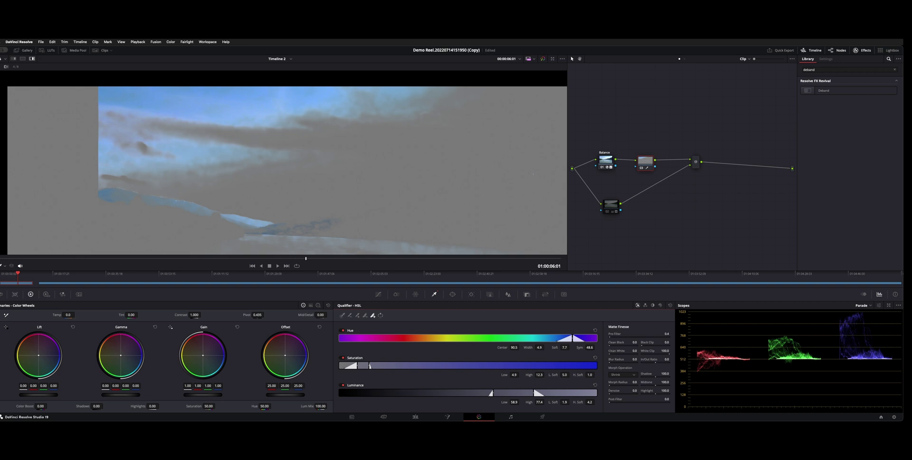
mouse_move(635, 342)
mouse_down()
mouse_move(617, 354)
mouse_move(672, 354)
mouse_move(594, 350)
mouse_move(606, 350)
mouse_up()
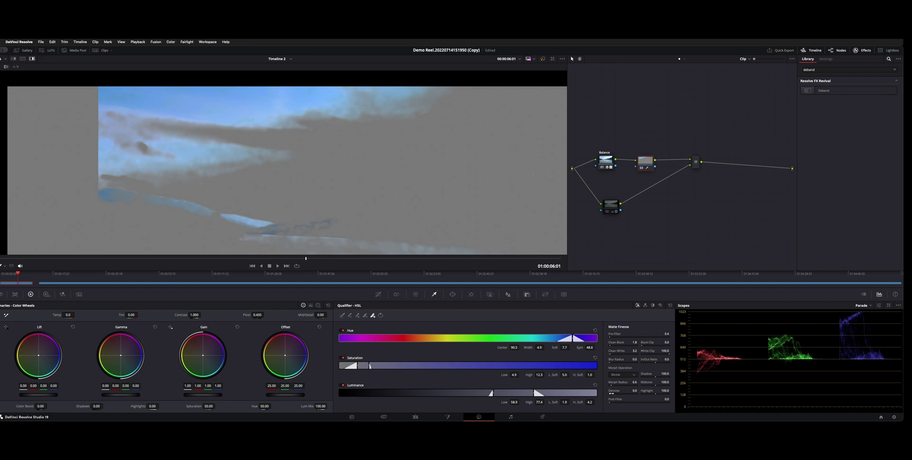
drag(617, 394, 623, 395)
Turn off highlighting and shift the qualified sky's gamma toward blue, to about -0.06 red, -0.01 green and 0.47 blue
key(shift+h)
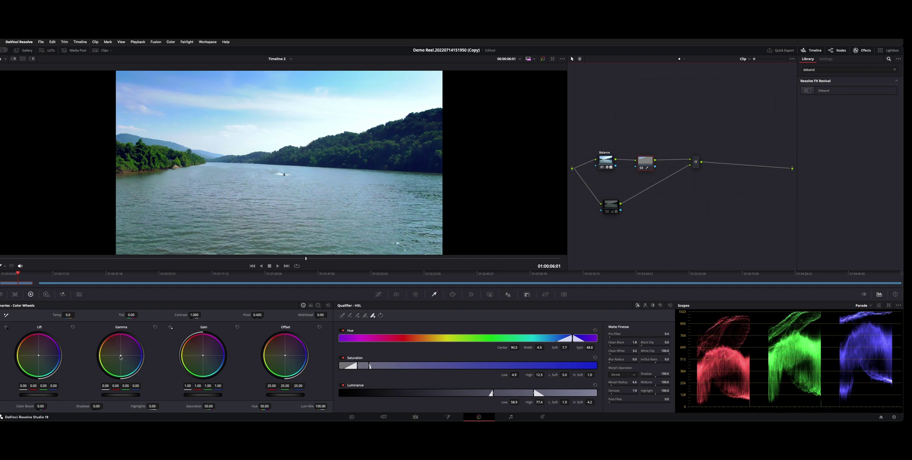
drag(122, 356, 136, 358)
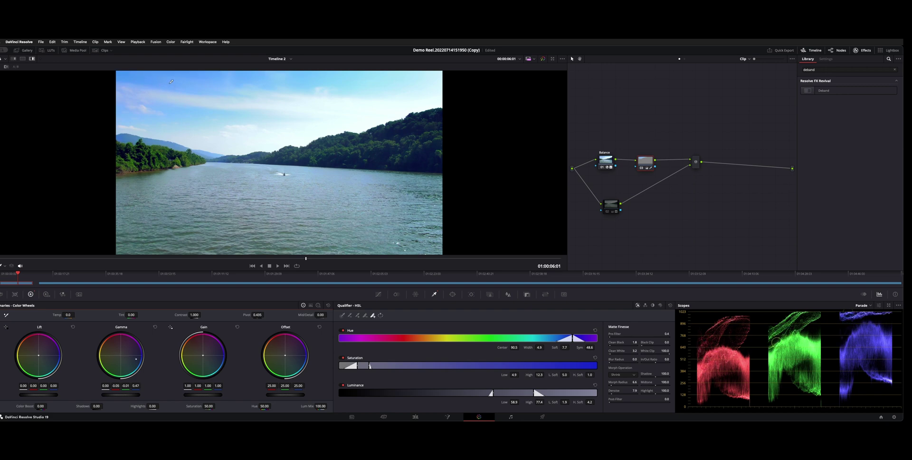
key(shift+h)
Disable the gradient window on the parallel sky node with highlighting turned on
click(613, 208)
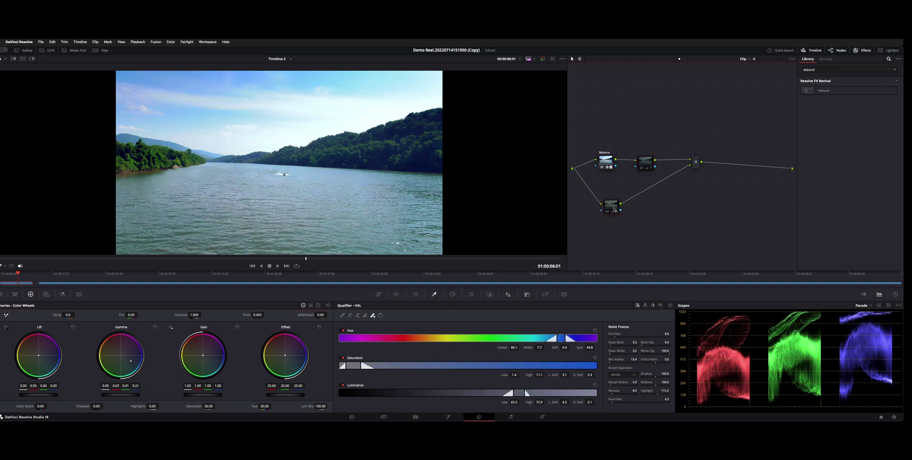
key(shift+h)
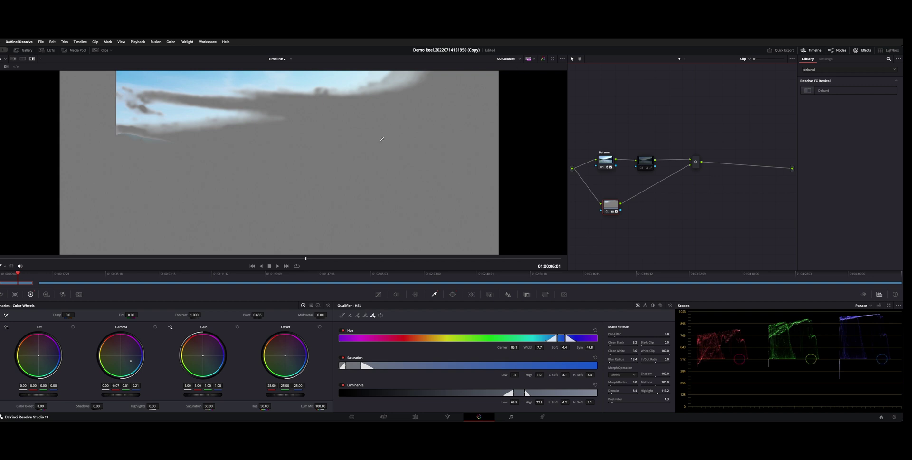
click(452, 294)
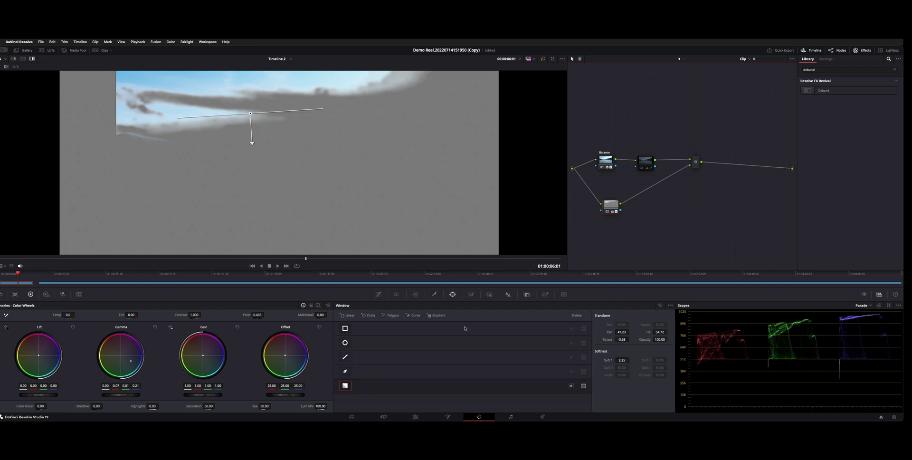
click(348, 386)
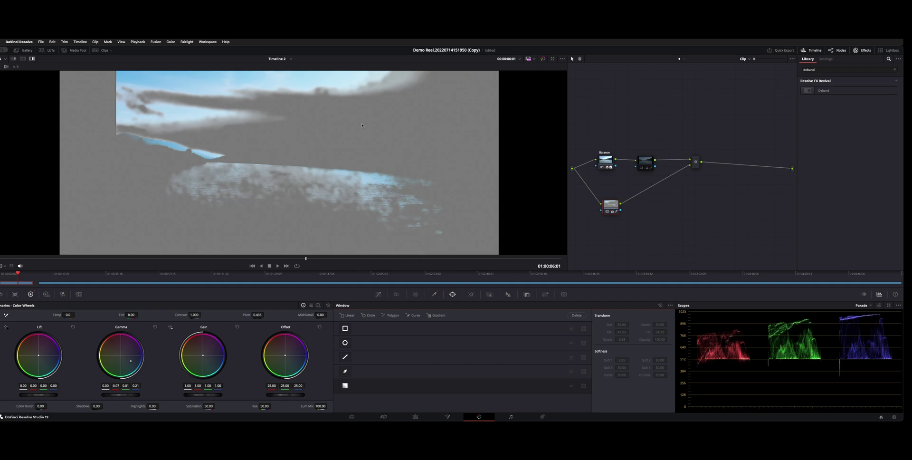
Examine the highlighted sky matte and qualifier settings of the node after Balance, and return to the Balance node
drag(608, 167, 609, 166)
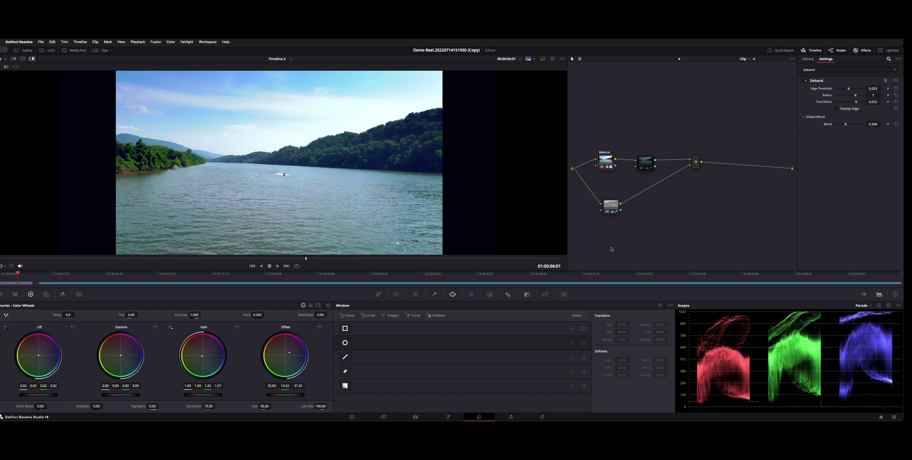
click(645, 161)
key(super+d)
key(shift+h)
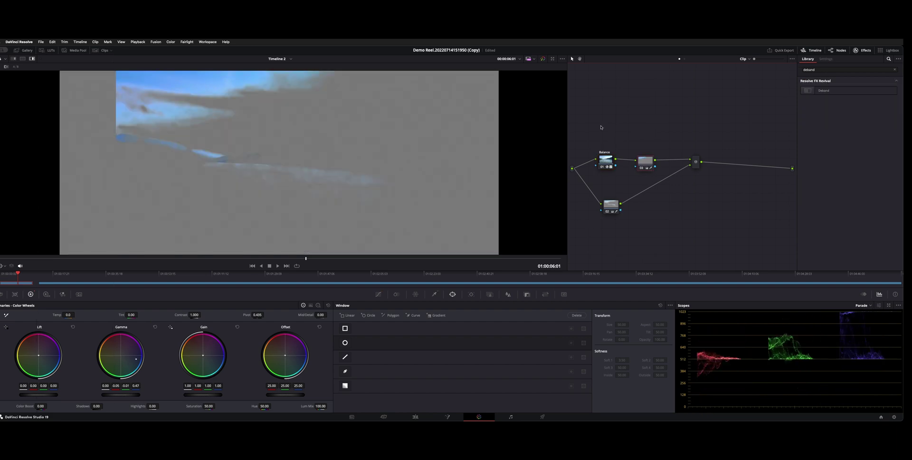
key(alt+shift+q)
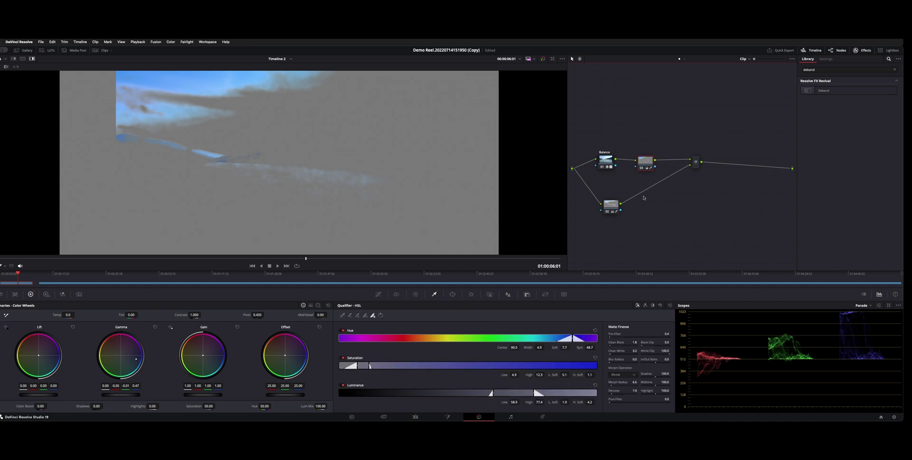
click(605, 164)
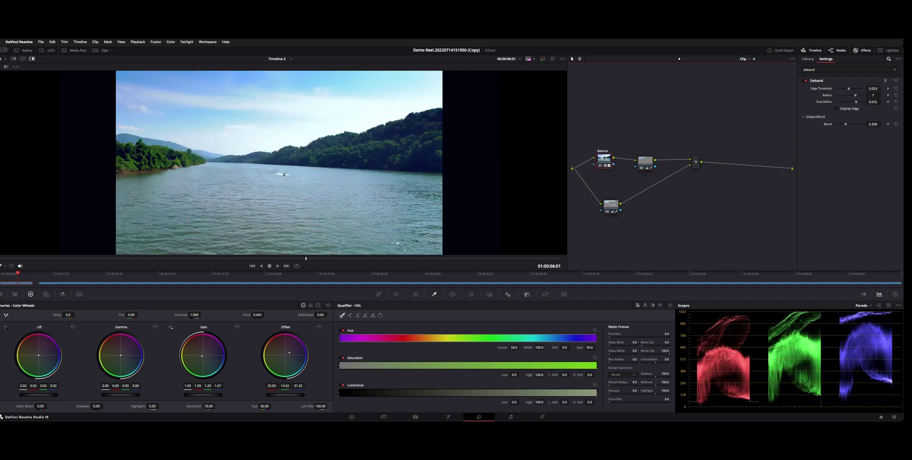